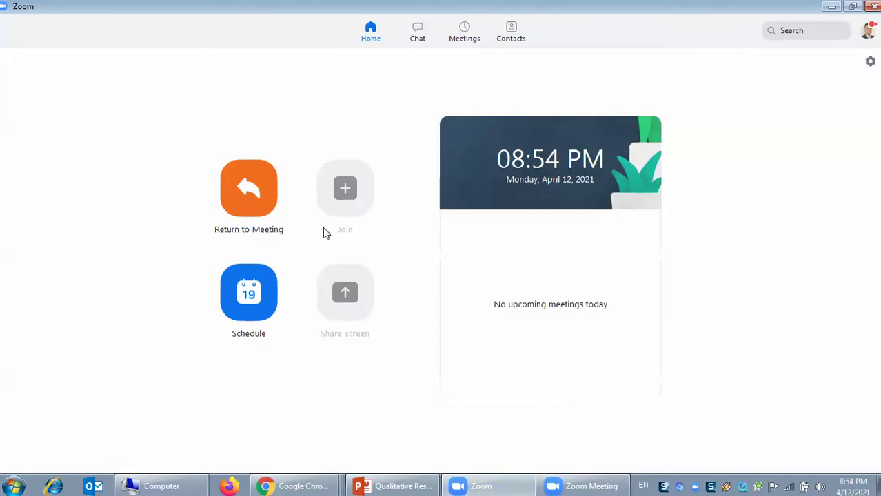
Step: Put the Zoom window away and review the response insights of BRM Post Test 6 in Google Forms
click(564, 488)
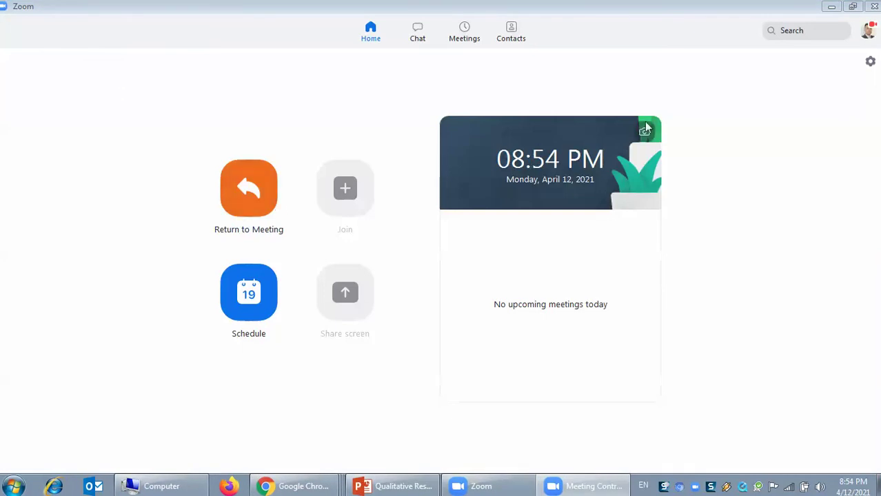
click(830, 7)
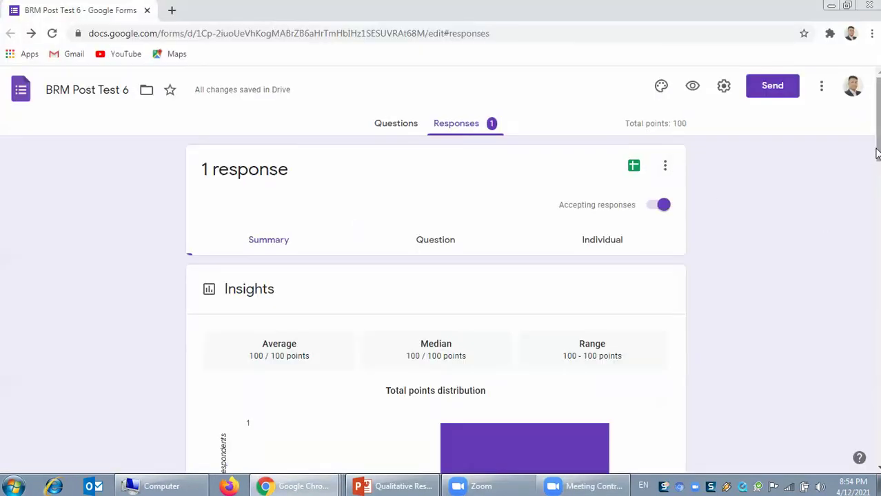
scroll(875, 166, down, 1)
drag(878, 168, 878, 193)
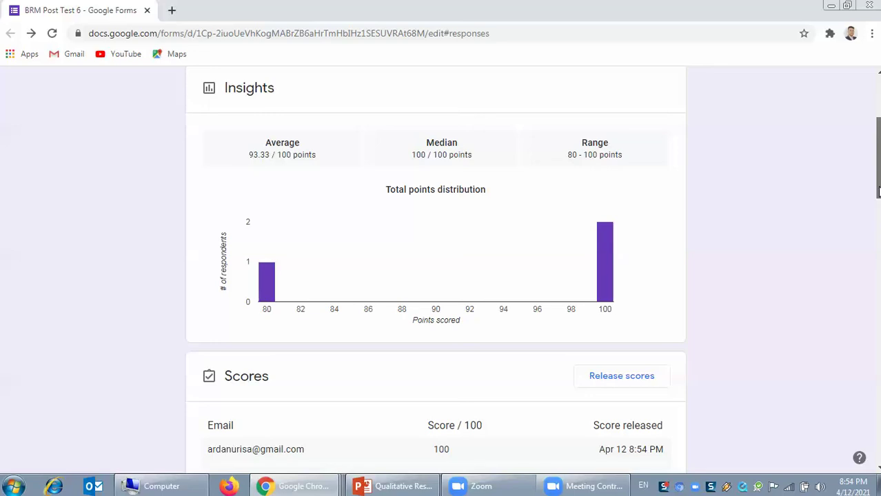
scroll(877, 192, up, 3)
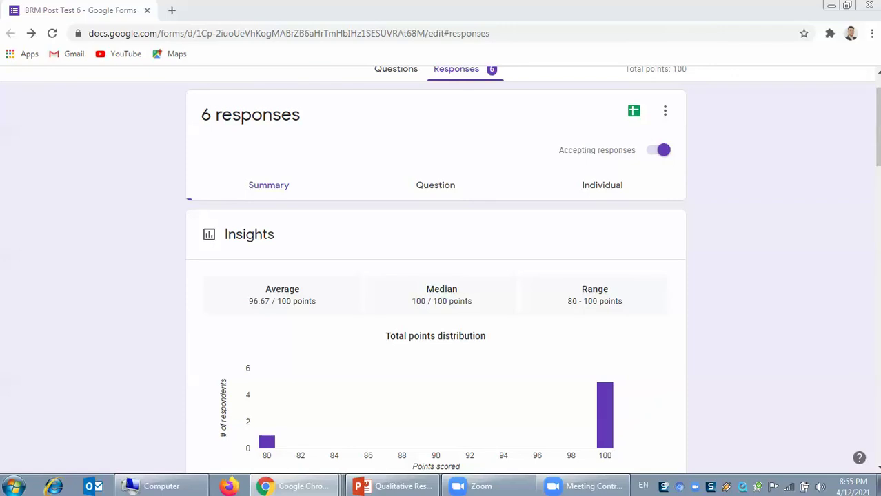
Step: Switch to the maximized Presensi Kelas page and check the lecturer and all students as Hadir
key(alt+Tab)
drag(463, 168, 479, 169)
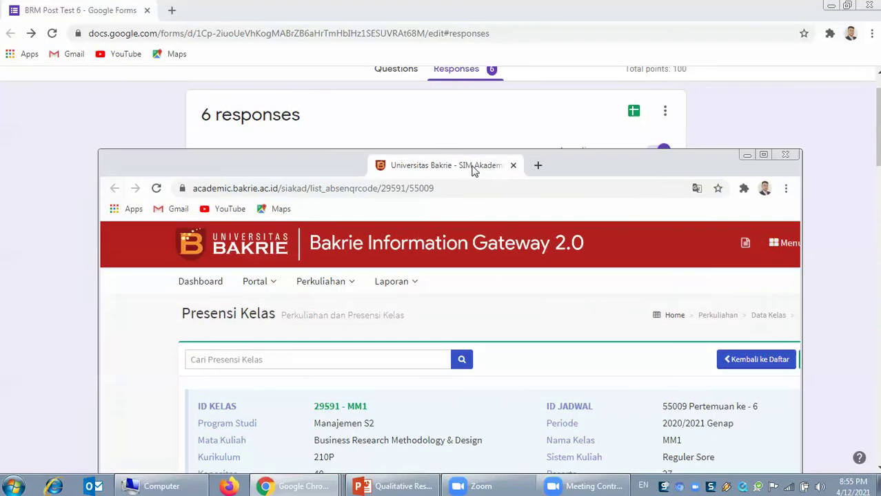
double_click(479, 170)
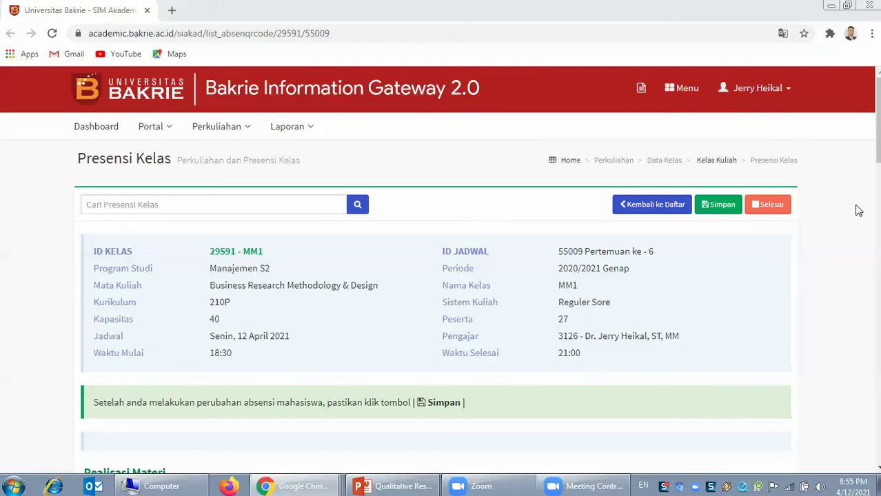
scroll(875, 200, down, 3)
scroll(877, 207, down, 5)
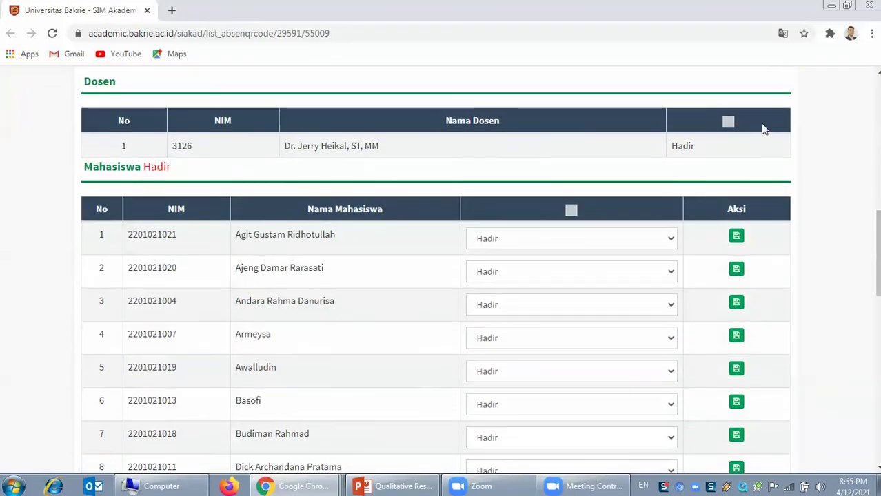
click(728, 123)
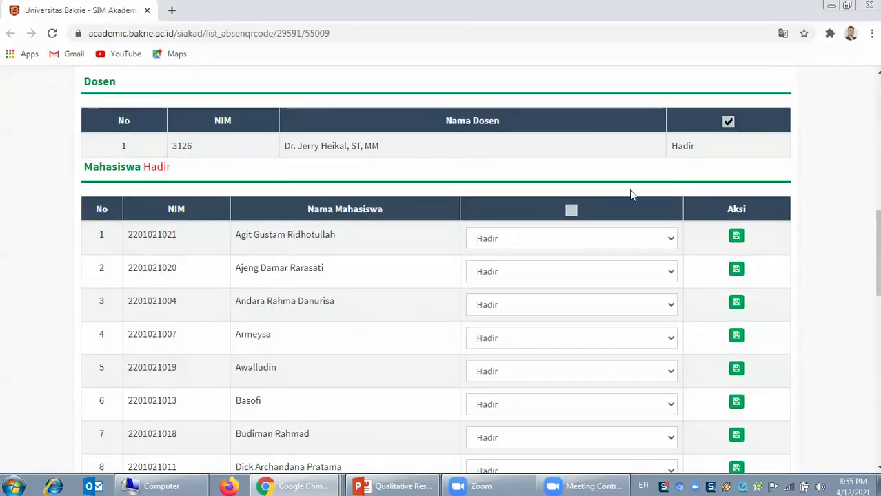
click(572, 211)
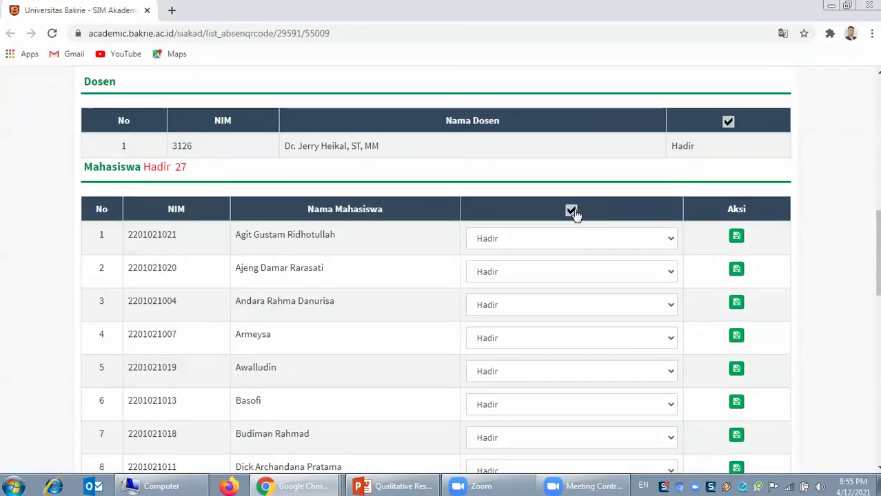
Step: Set the attendance status of the student in row 4 to Absen
click(560, 247)
click(560, 247)
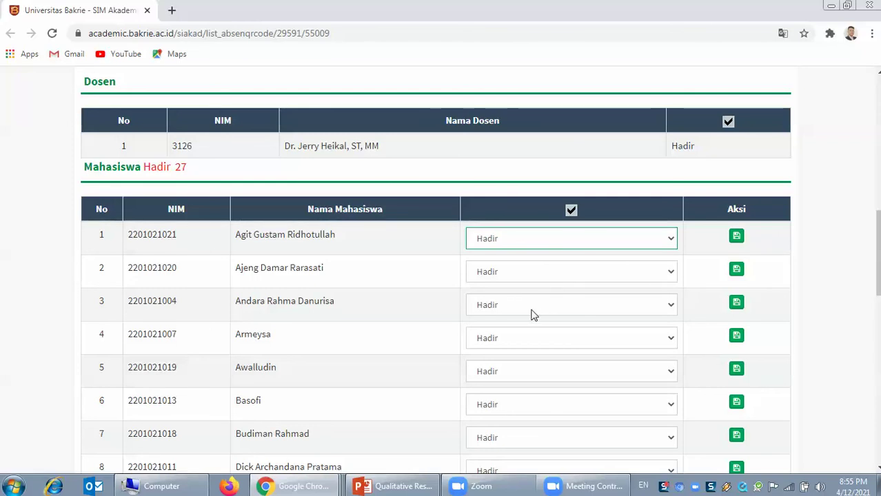
click(527, 345)
click(523, 368)
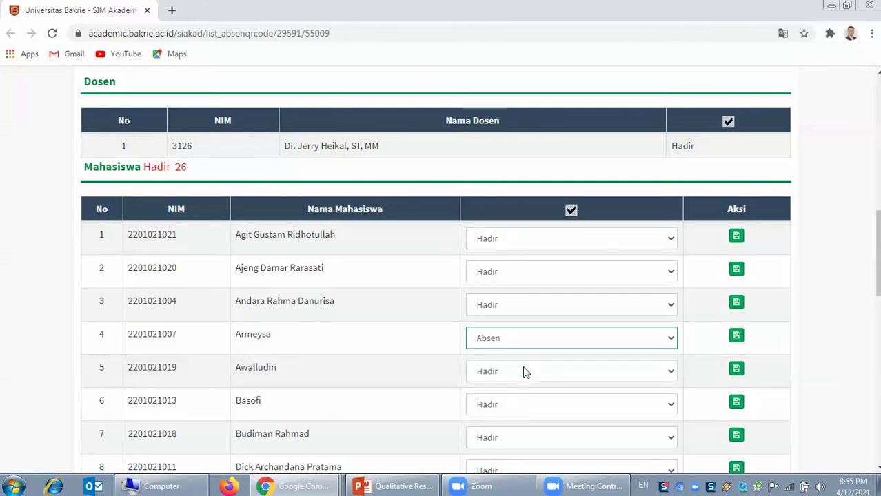
Step: Set the attendance status of the student in row 12 to Absen and save the attendance list
drag(877, 242, 877, 278)
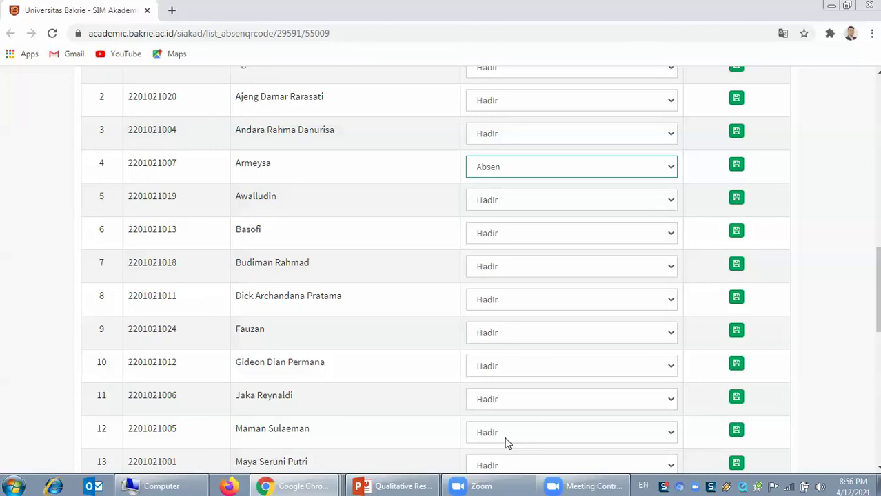
drag(877, 292, 877, 365)
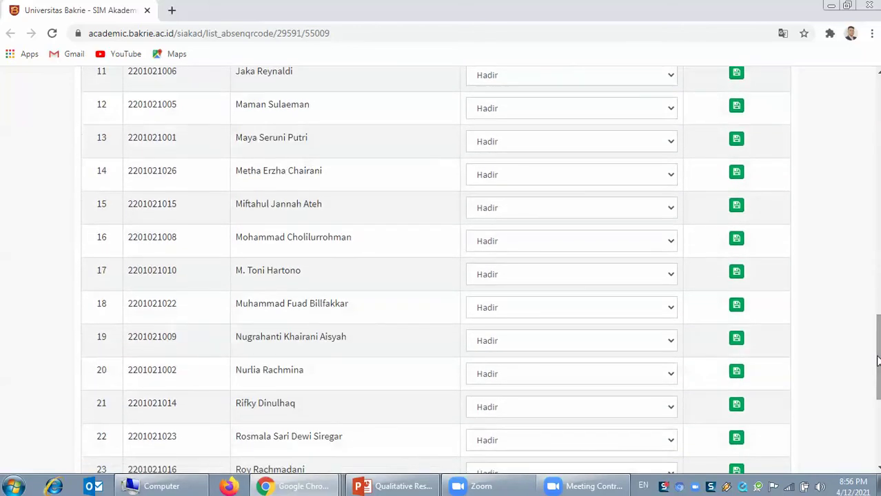
click(536, 118)
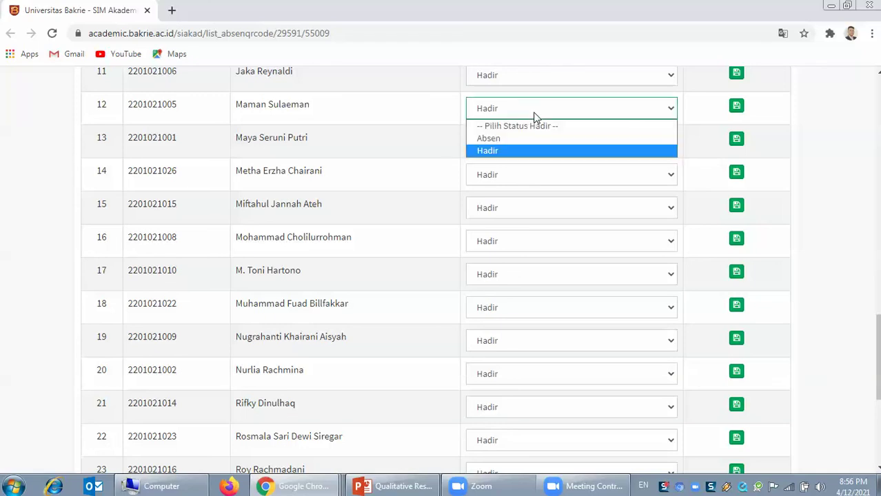
click(531, 138)
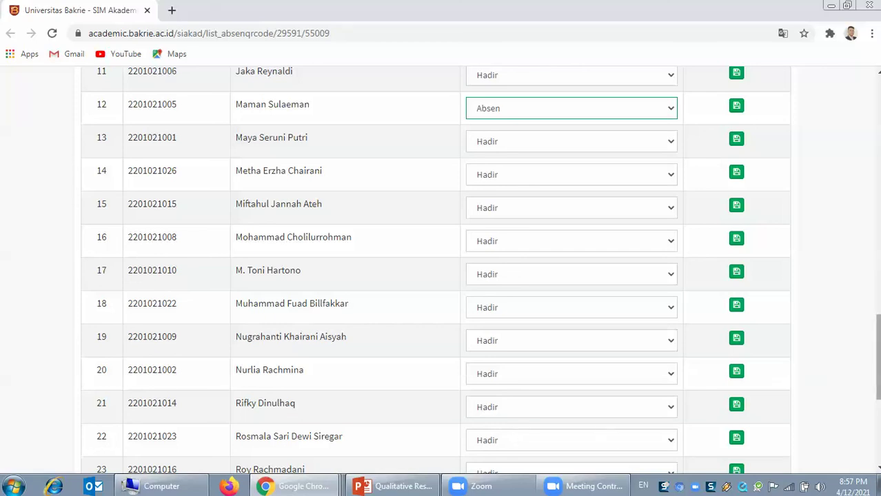
drag(878, 372, 878, 425)
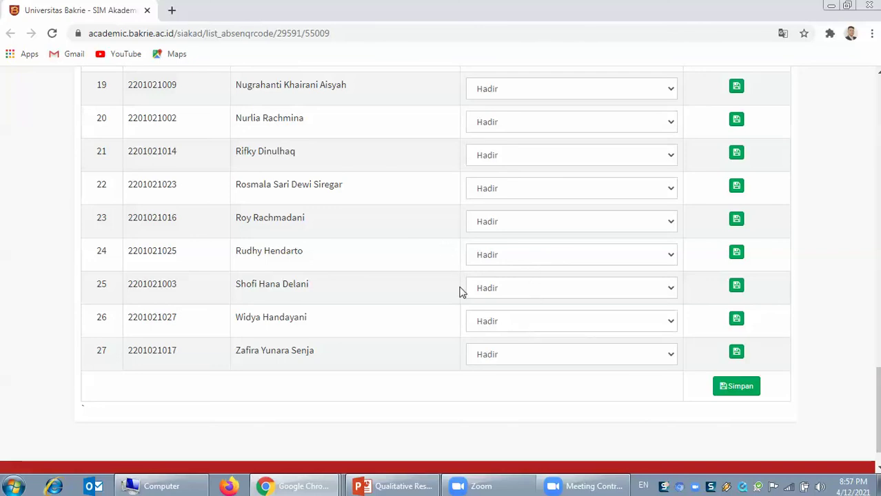
click(747, 390)
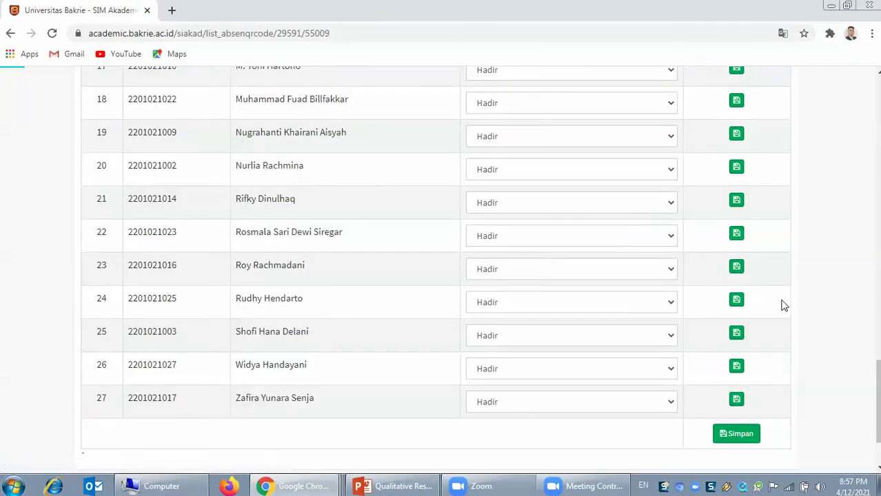
Step: Set the class session to finished (Selesai) and confirm ending the lecture
scroll(876, 97, up, 15)
scroll(877, 92, up, 5)
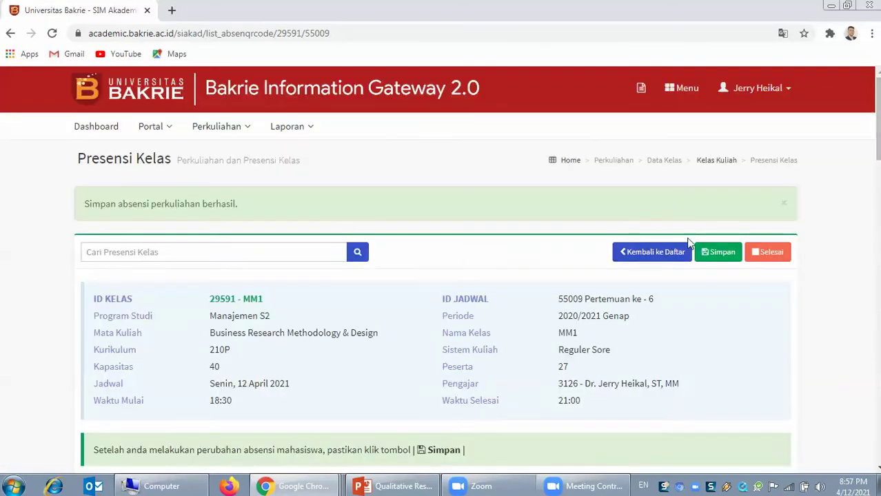
click(758, 252)
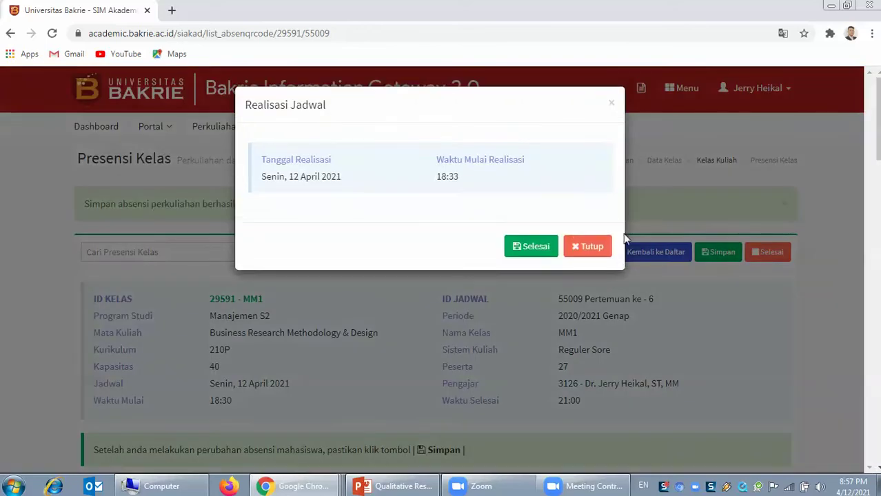
click(529, 248)
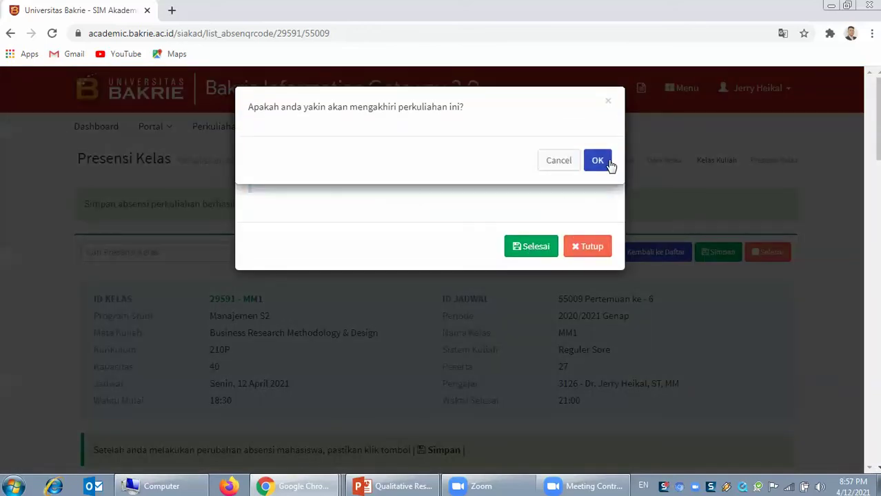
click(603, 165)
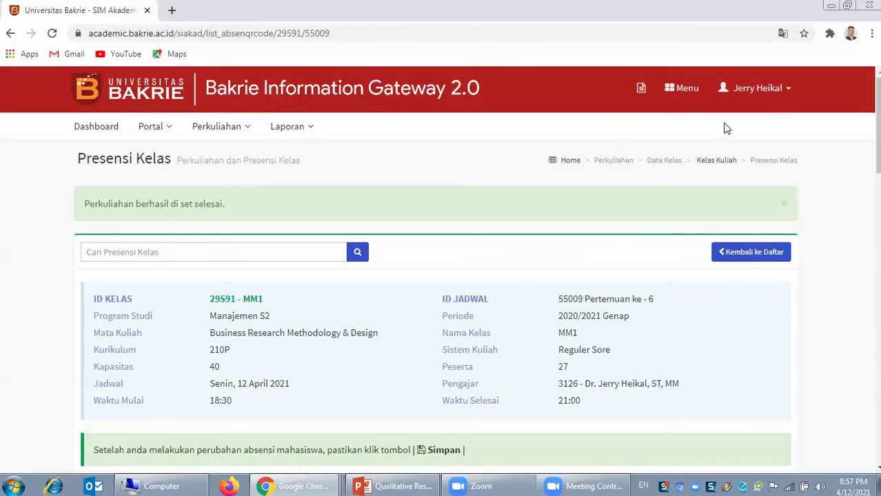
Step: Return to the BRM Post Test 6 responses and examine the full list of respondents' scores
click(832, 7)
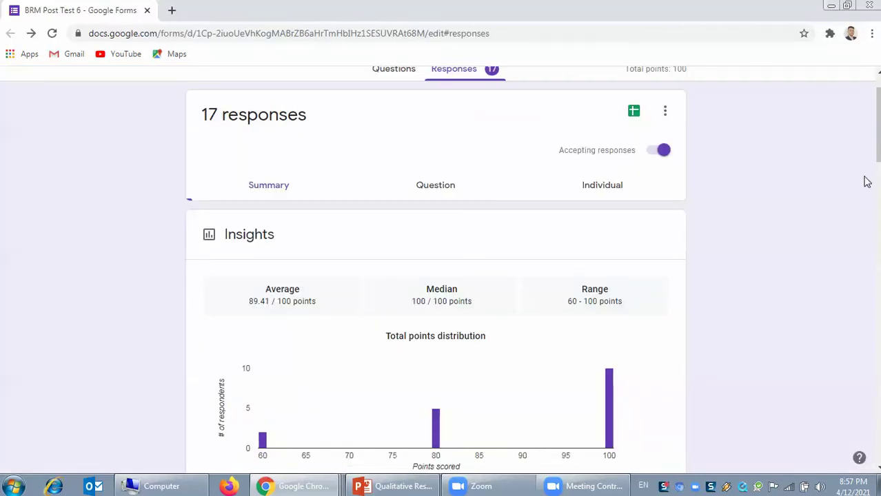
drag(874, 158, 876, 217)
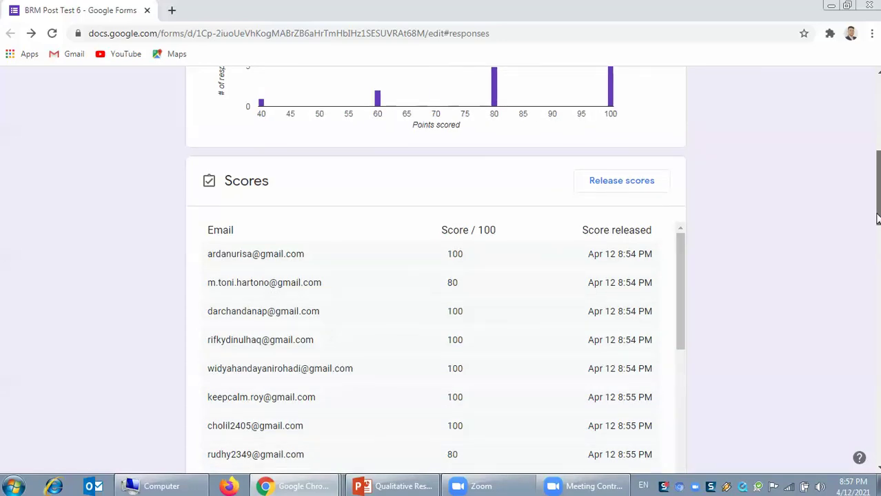
drag(876, 217, 877, 238)
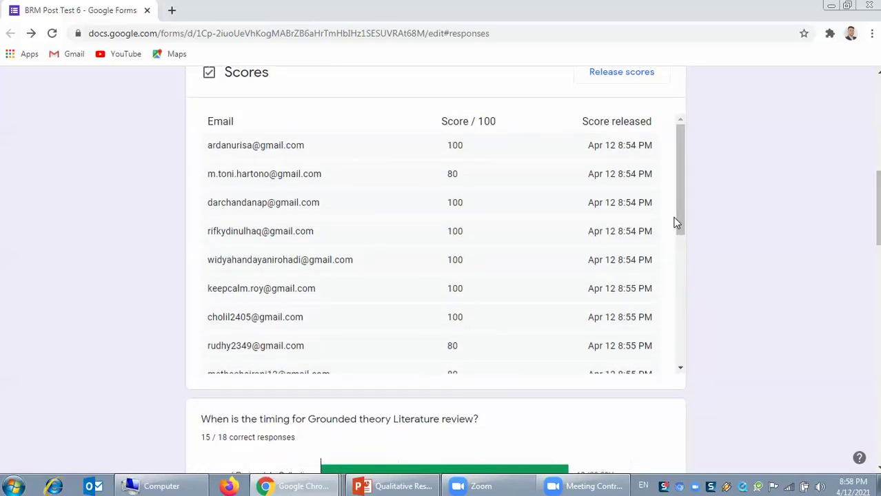
drag(680, 222, 686, 373)
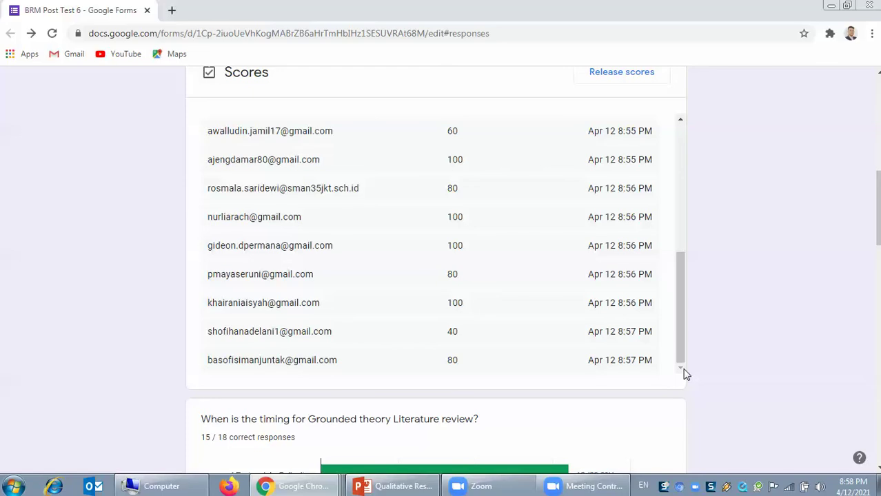
drag(678, 339, 678, 313)
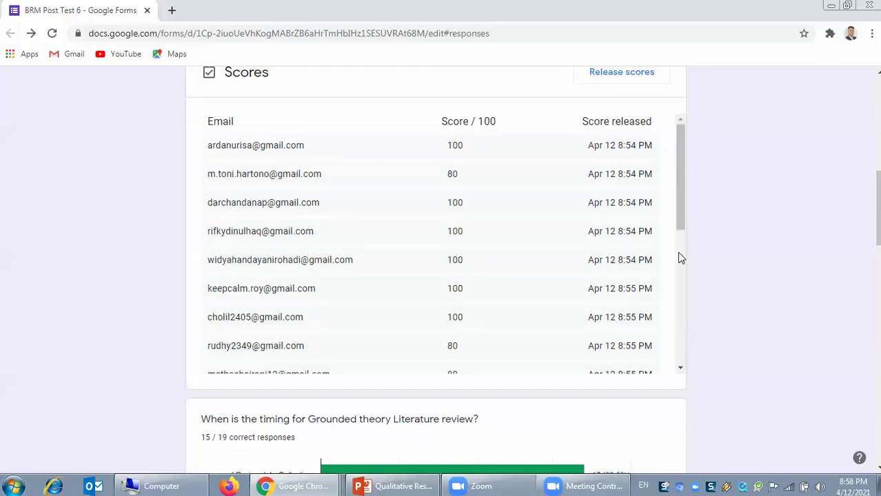
drag(681, 279, 680, 334)
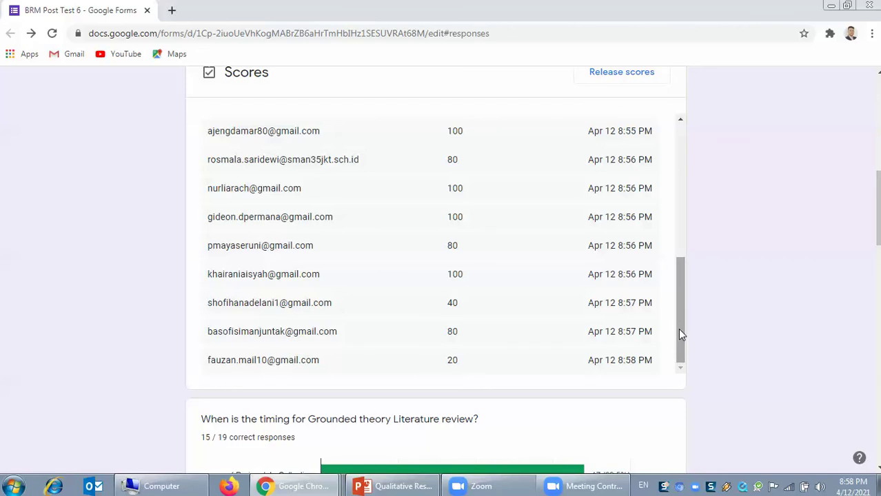
Step: Put the browser away and switch to Zoom, bringing up its meeting controls
click(831, 6)
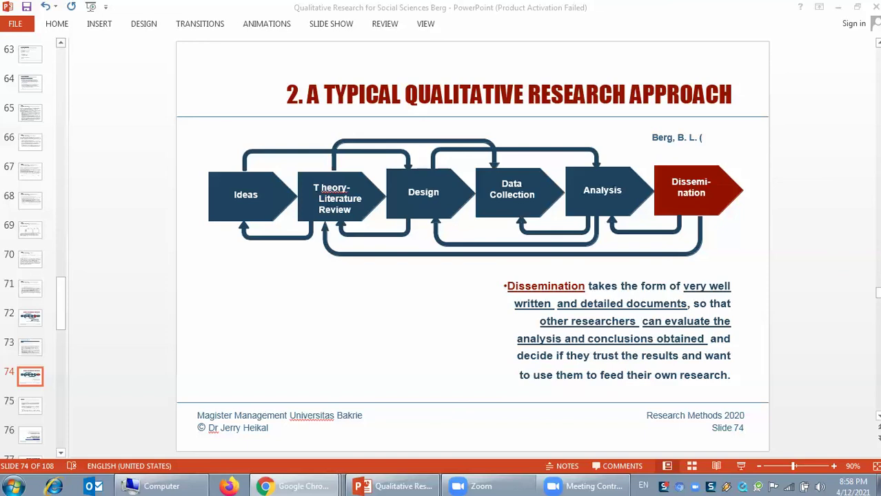
mouse_move(576, 491)
click(483, 487)
click(572, 489)
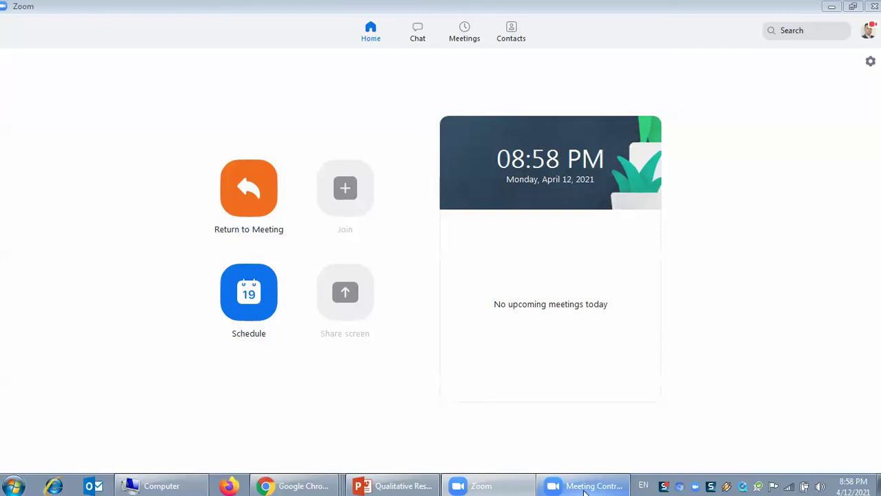